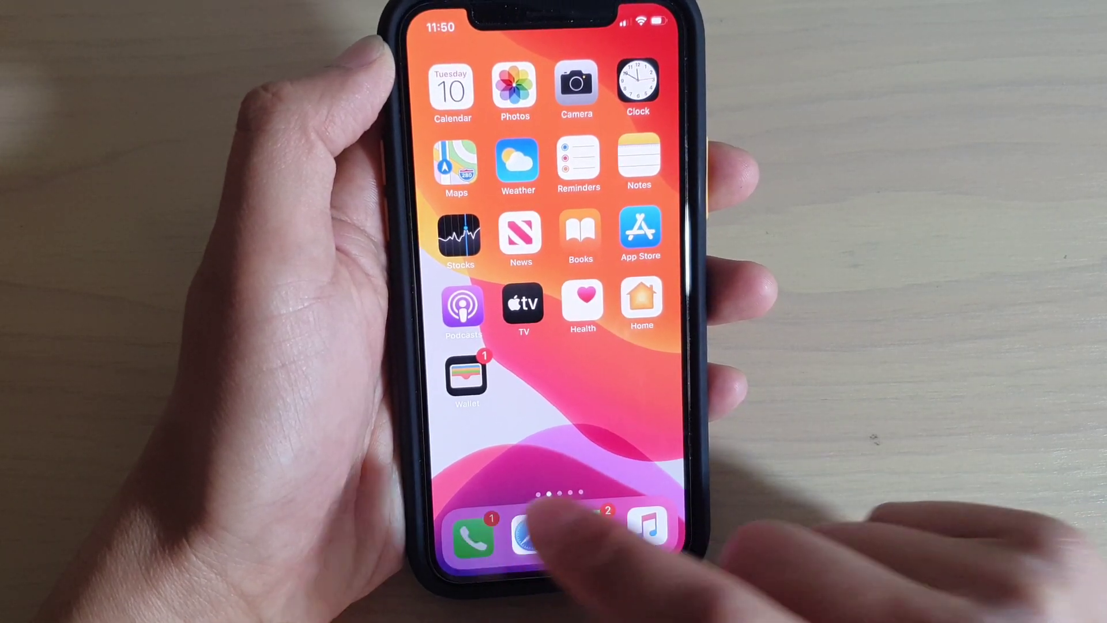
Open the Phone app and show its Contacts list.
{"action": "left_click", "coordinate": [473, 539]}
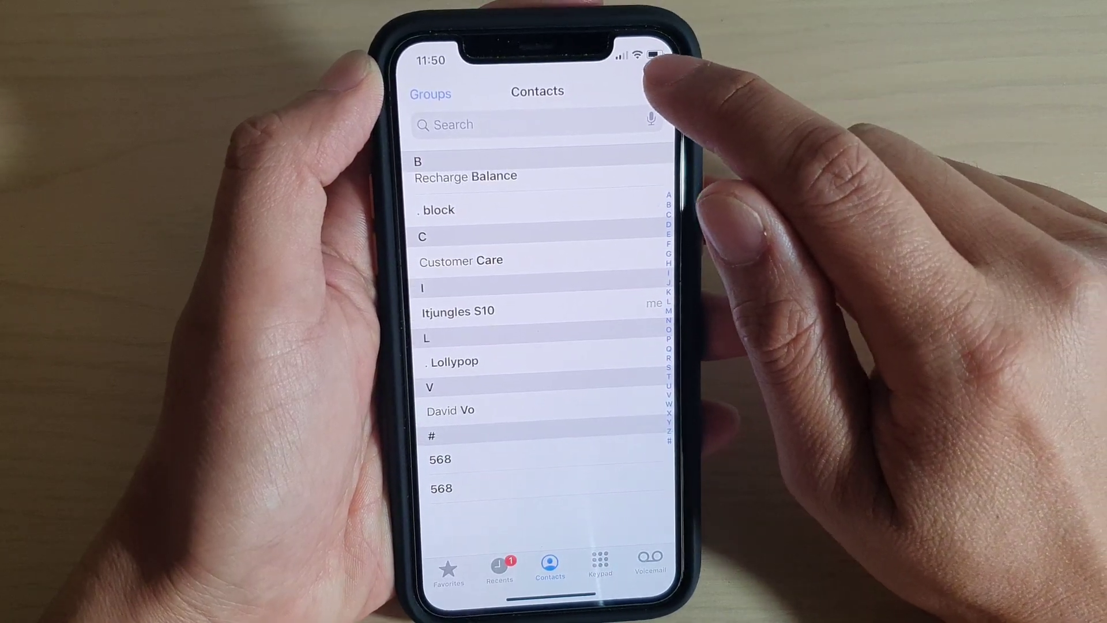
{"action": "left_click", "coordinate": [654, 90]}
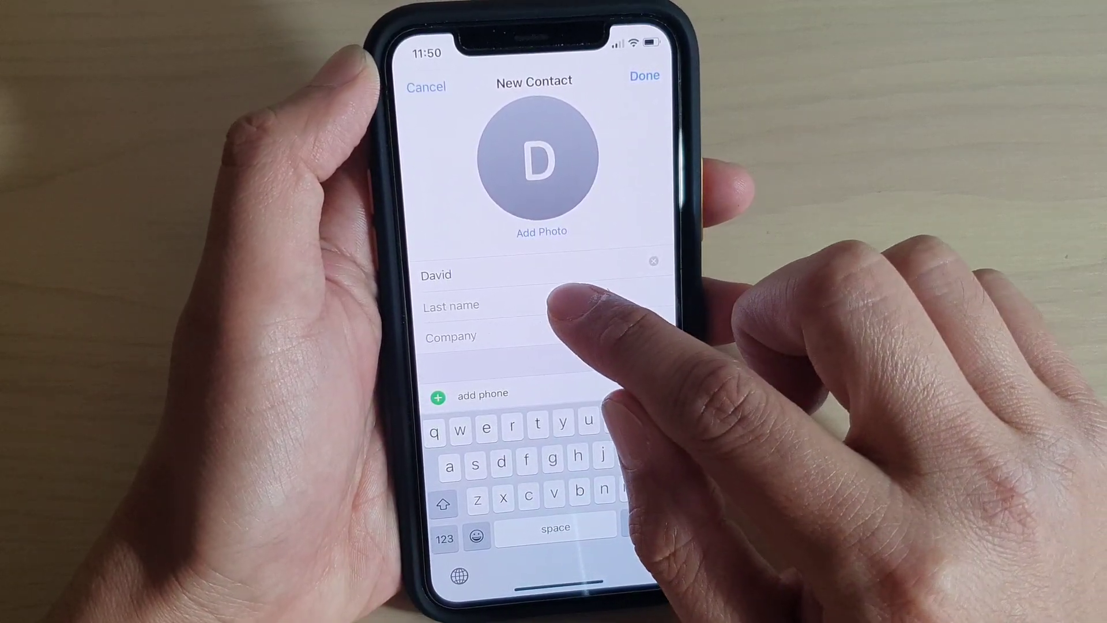
{"action": "scroll", "coordinate": [568, 316], "scroll_direction": "down", "scroll_amount": 3}
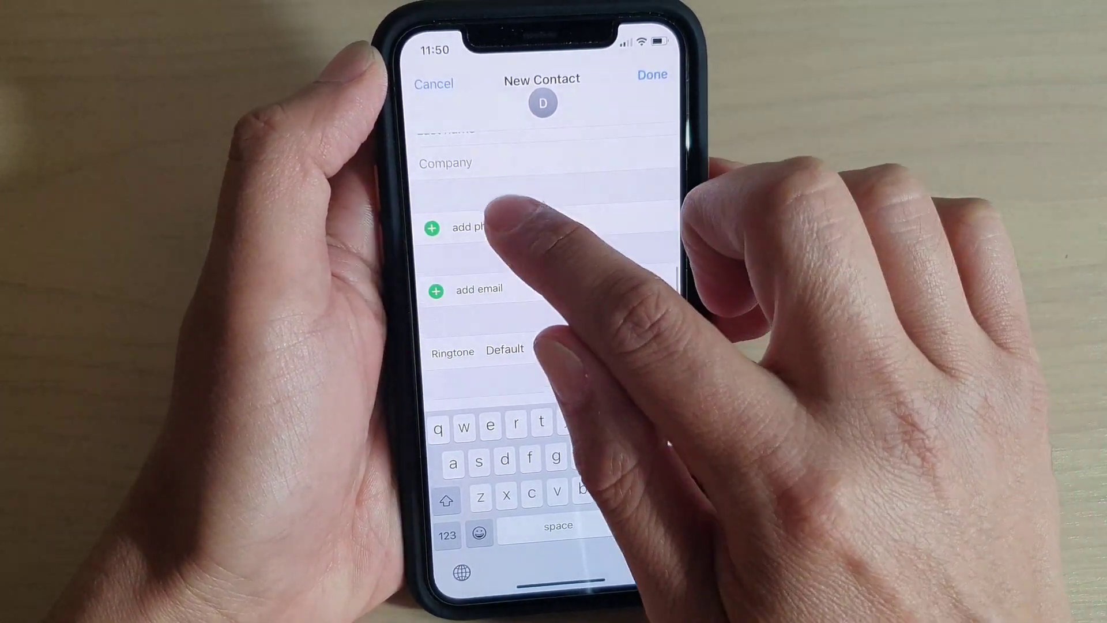
{"action": "left_click", "coordinate": [498, 223]}
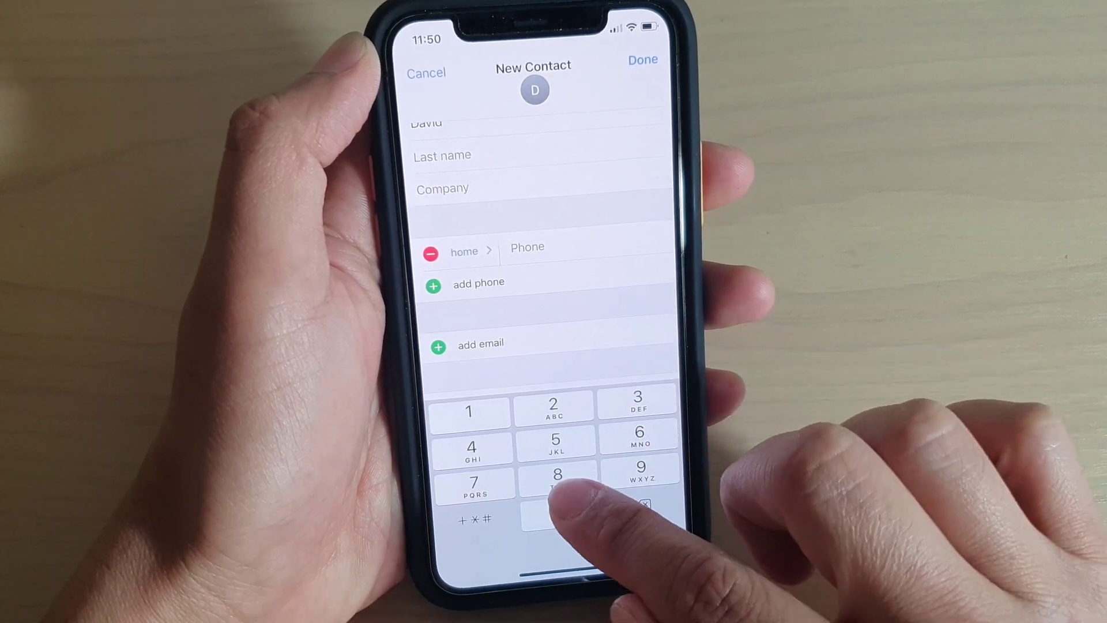
{"action": "type", "text": "01 555 214"}
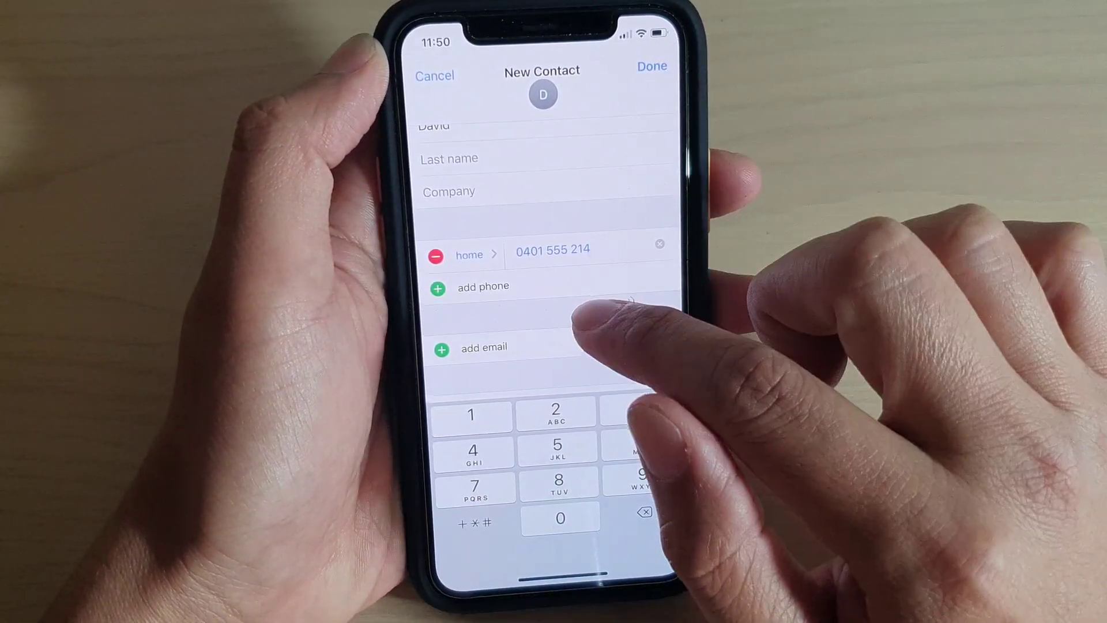
{"action": "left_click", "coordinate": [438, 289]}
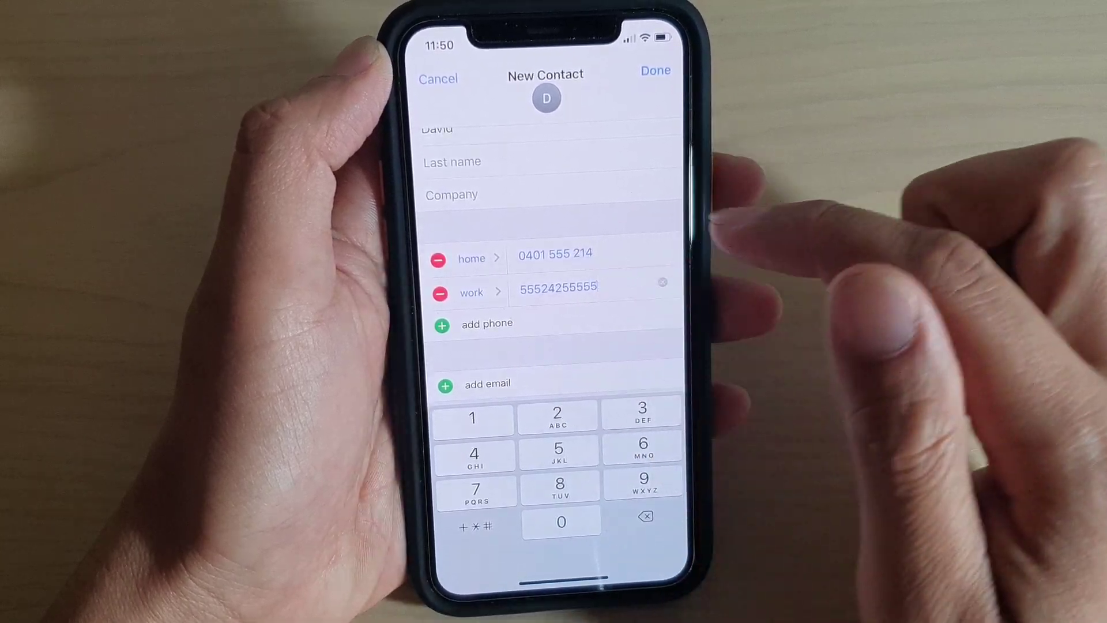
{"action": "scroll", "coordinate": [623, 252], "scroll_direction": "down", "scroll_amount": 3}
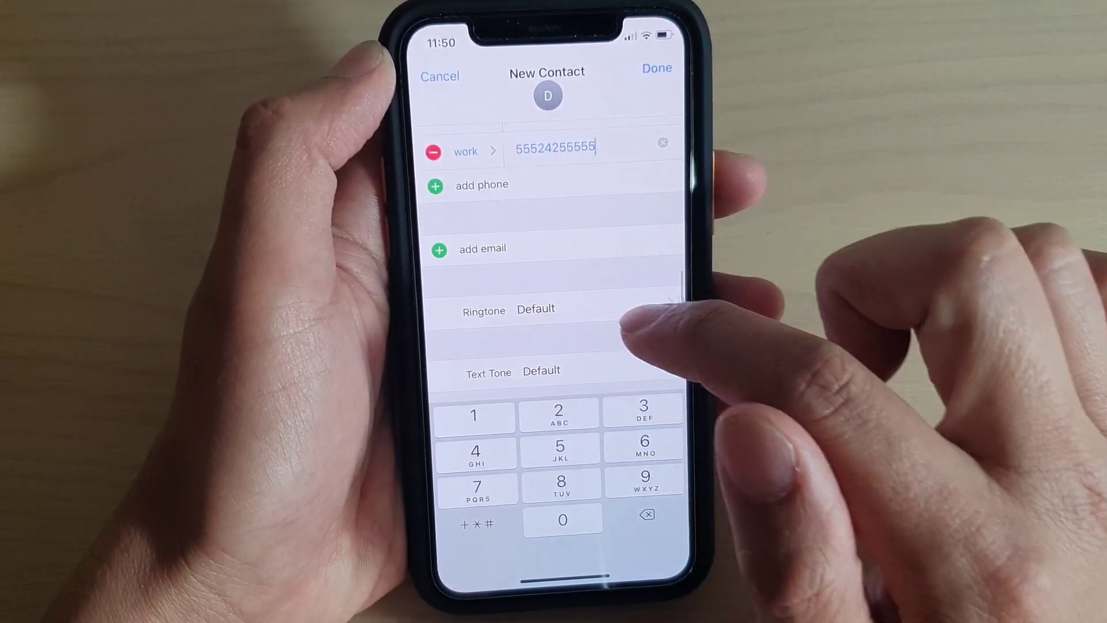
{"action": "scroll", "coordinate": [605, 286], "scroll_direction": "down", "scroll_amount": 2}
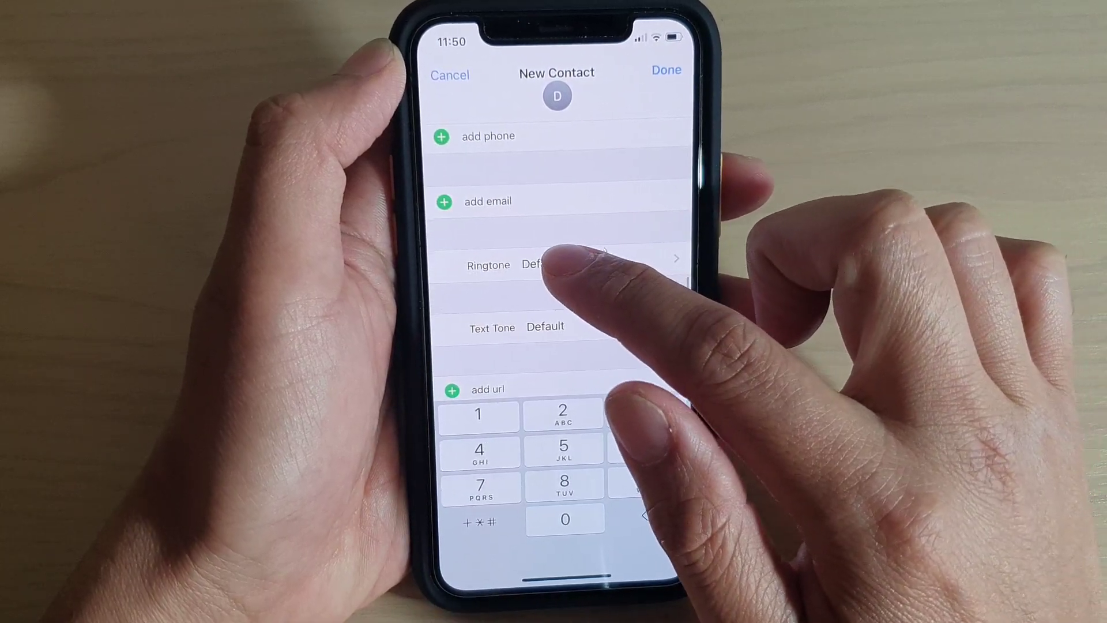
Choose Apex as David's ringtone.
{"action": "left_click", "coordinate": [571, 264]}
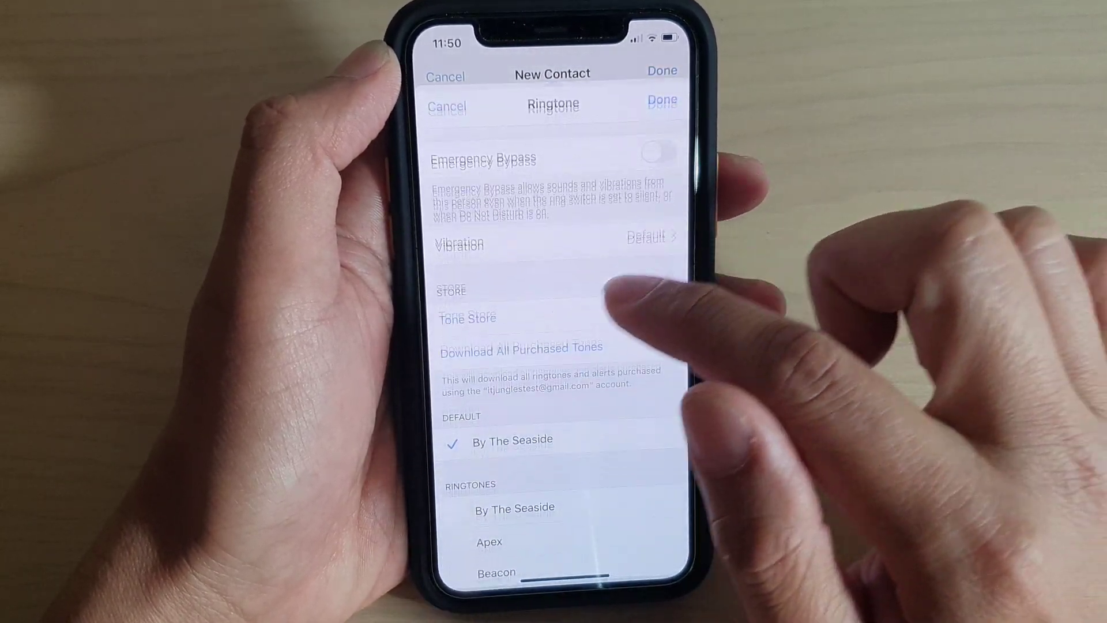
{"action": "scroll", "coordinate": [597, 346], "scroll_direction": "down", "scroll_amount": 2}
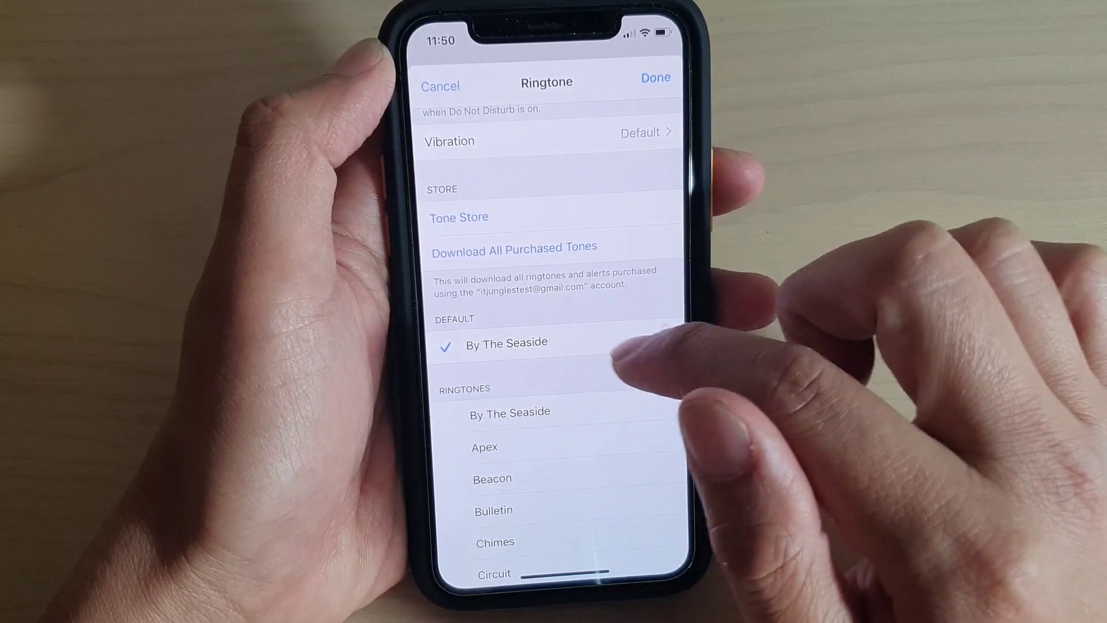
{"action": "left_click", "coordinate": [485, 447]}
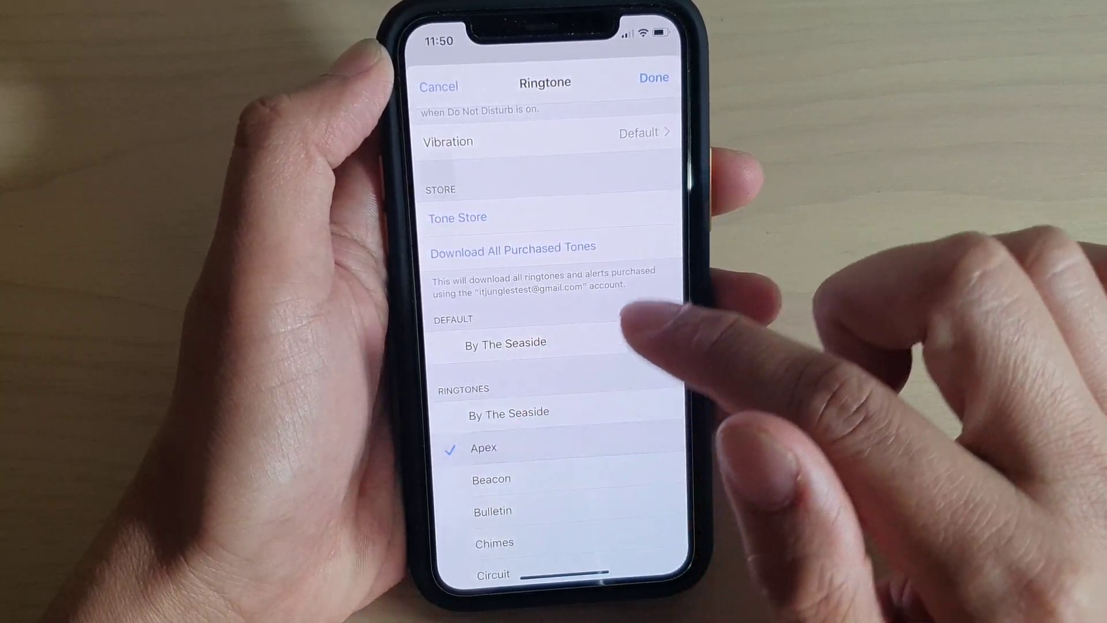
{"action": "left_click", "coordinate": [653, 79]}
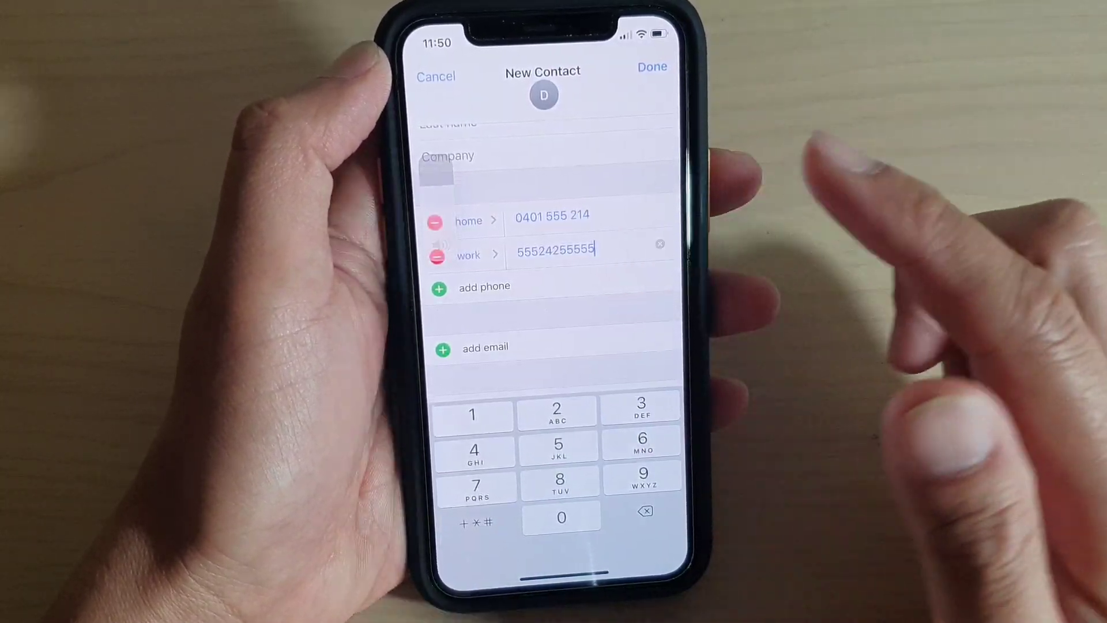
{"action": "scroll", "coordinate": [553, 259], "scroll_direction": "down", "scroll_amount": 2}
{"action": "scroll", "coordinate": [554, 259], "scroll_direction": "down", "scroll_amount": 2}
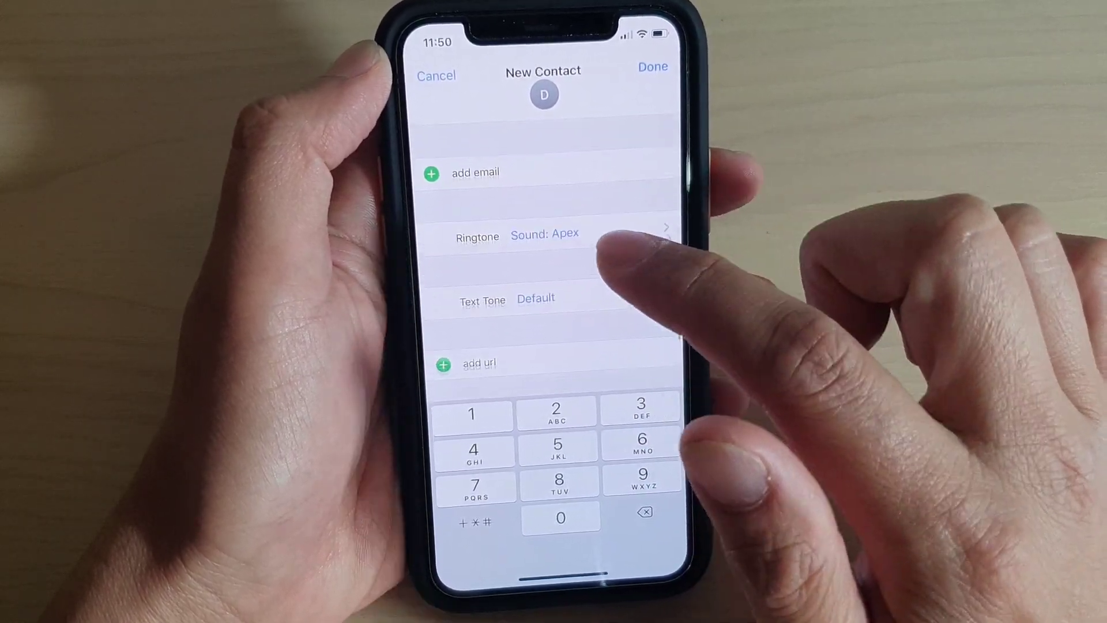
{"action": "scroll", "coordinate": [606, 251], "scroll_direction": "down", "scroll_amount": 1}
Reopen the ringtone list to check that Apex is selected.
{"action": "left_click", "coordinate": [627, 166]}
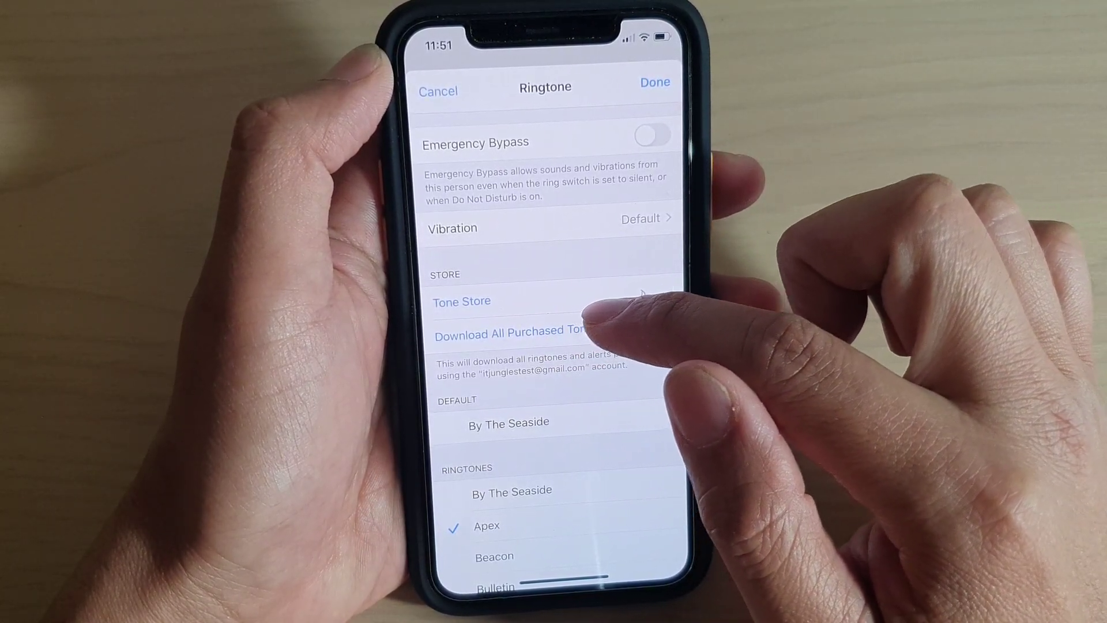
{"action": "left_click_drag", "start_coordinate": [599, 244], "coordinate": [598, 266]}
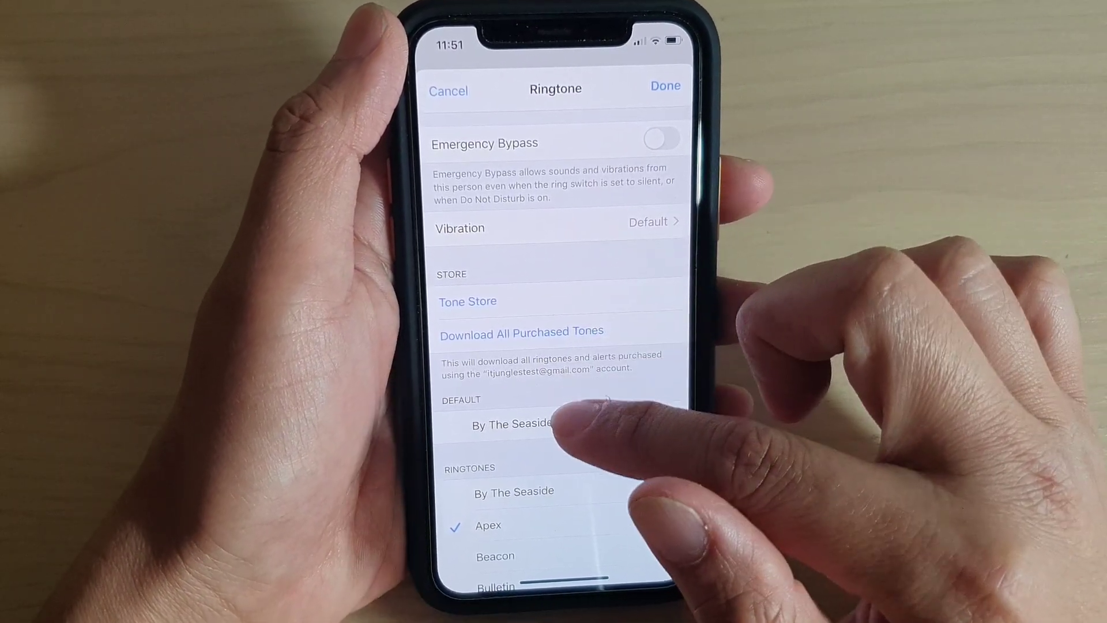
{"action": "left_click_drag", "start_coordinate": [568, 421], "coordinate": [674, 169]}
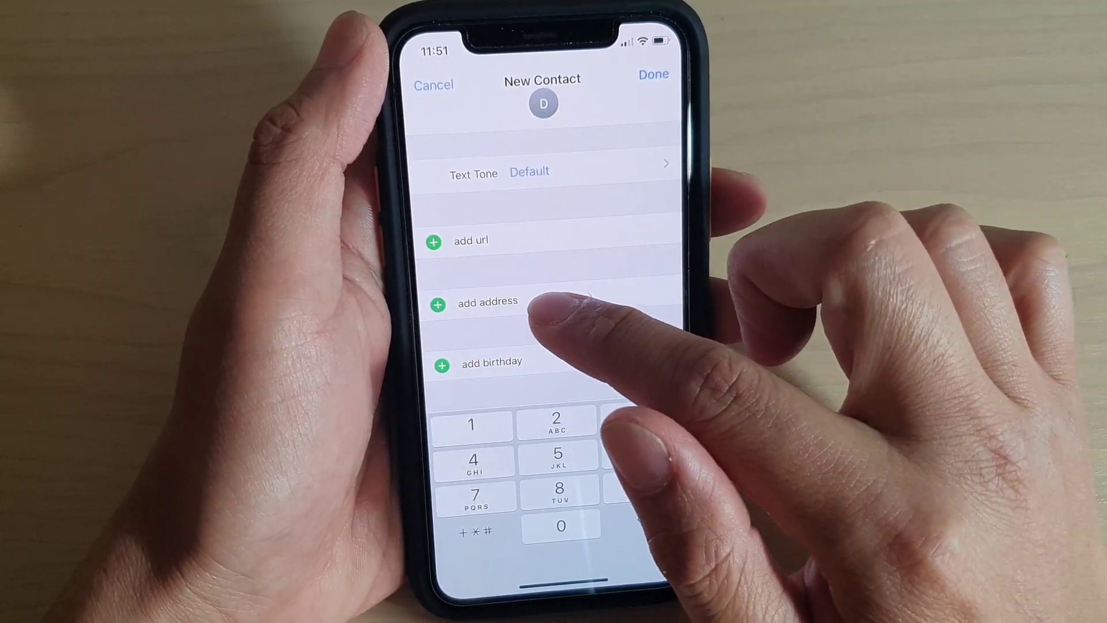
{"action": "scroll", "coordinate": [540, 306], "scroll_direction": "down", "scroll_amount": 2}
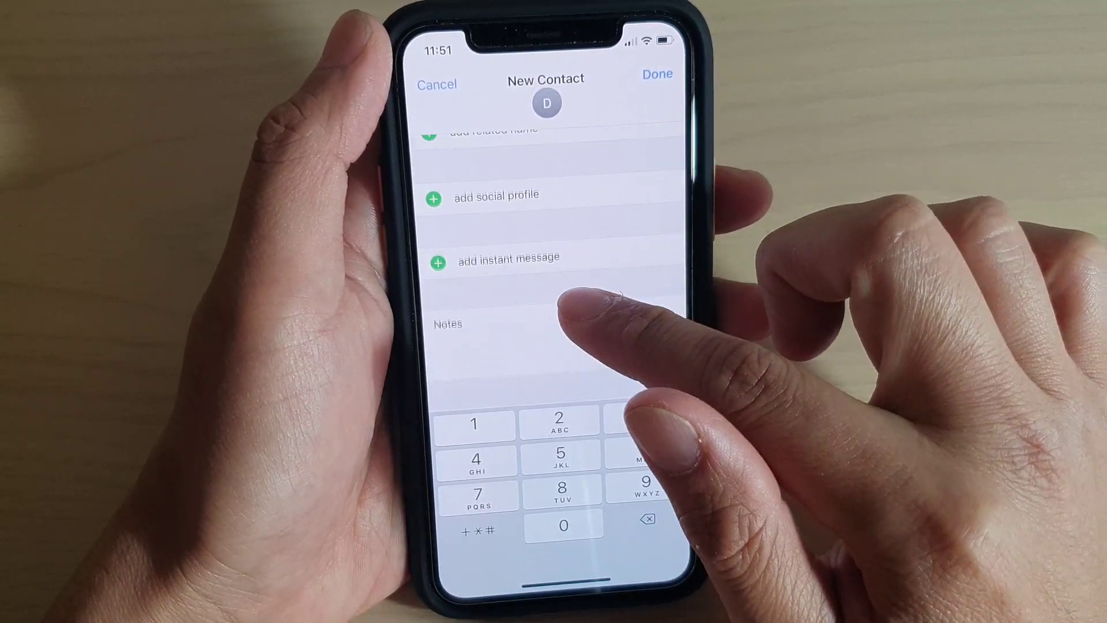
{"action": "scroll", "coordinate": [572, 302], "scroll_direction": "down", "scroll_amount": 1}
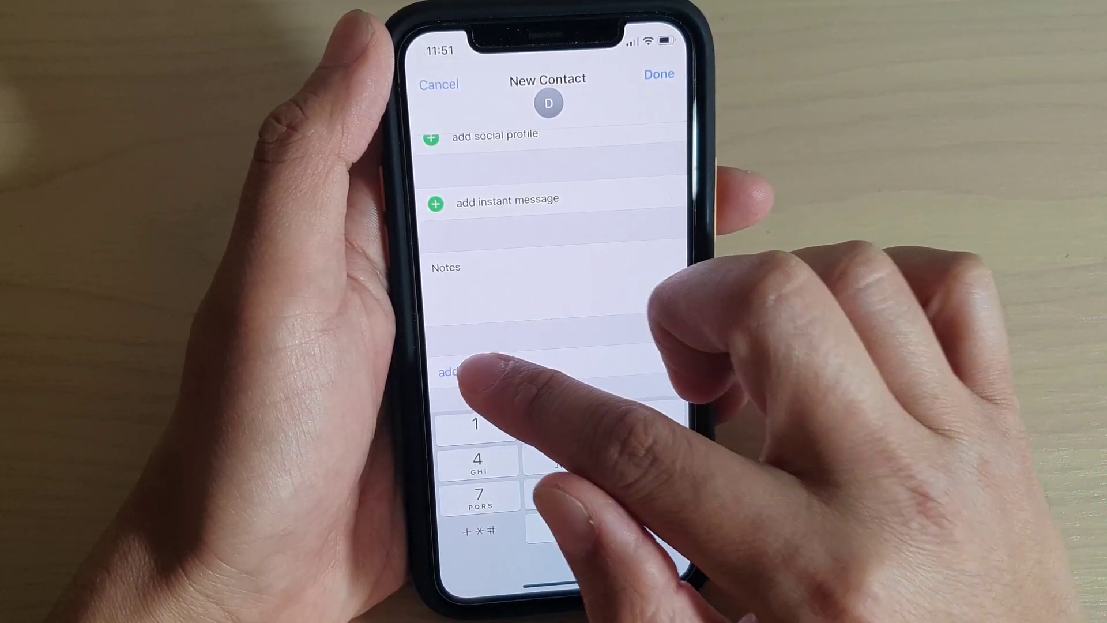
Save the David contact with its home and work numbers and Apex ringtone.
{"action": "left_click", "coordinate": [467, 370]}
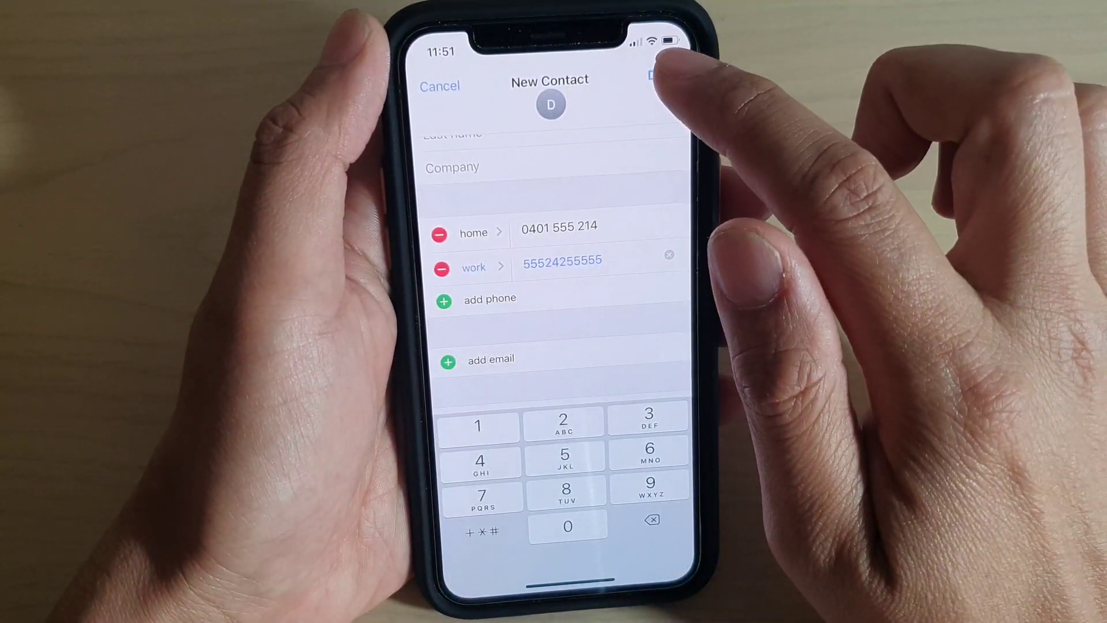
{"action": "left_click", "coordinate": [663, 74]}
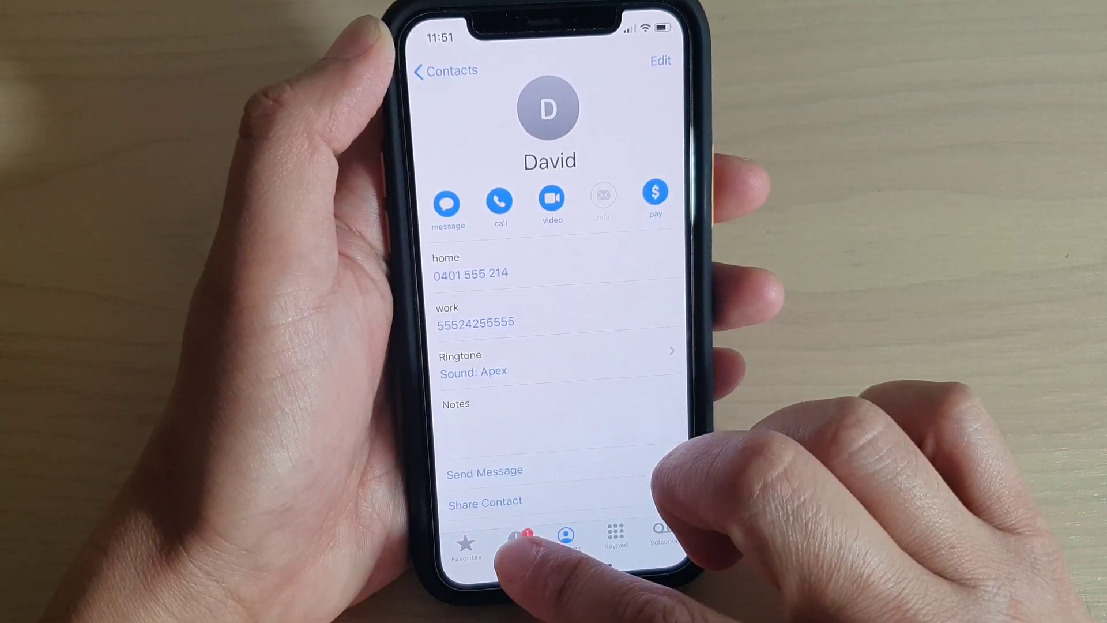
{"action": "left_click", "coordinate": [517, 543]}
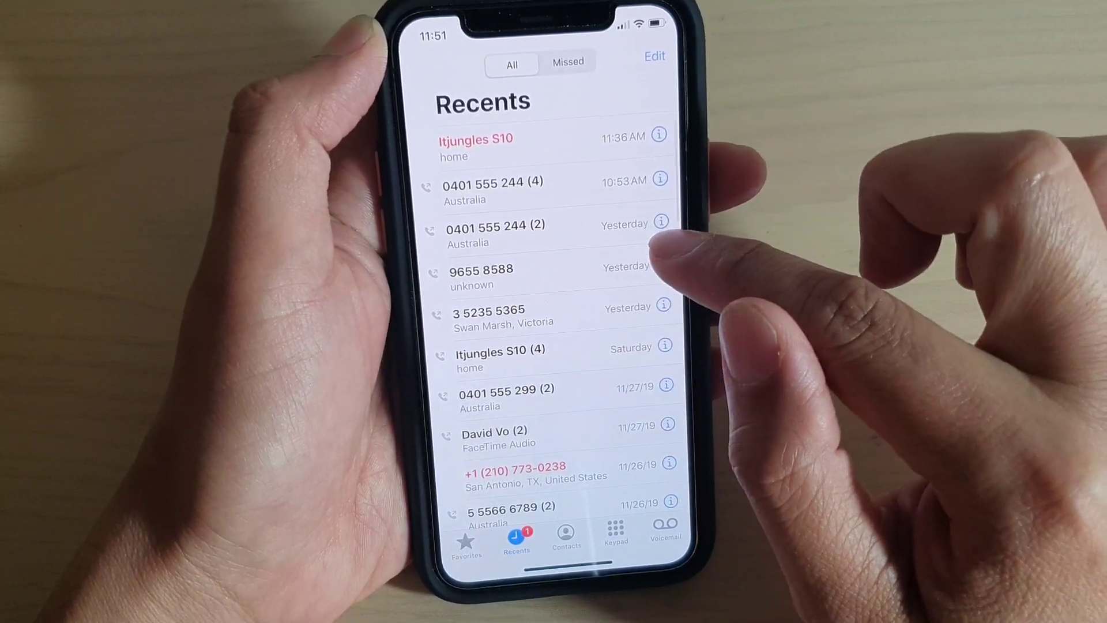
{"action": "left_click", "coordinate": [662, 266]}
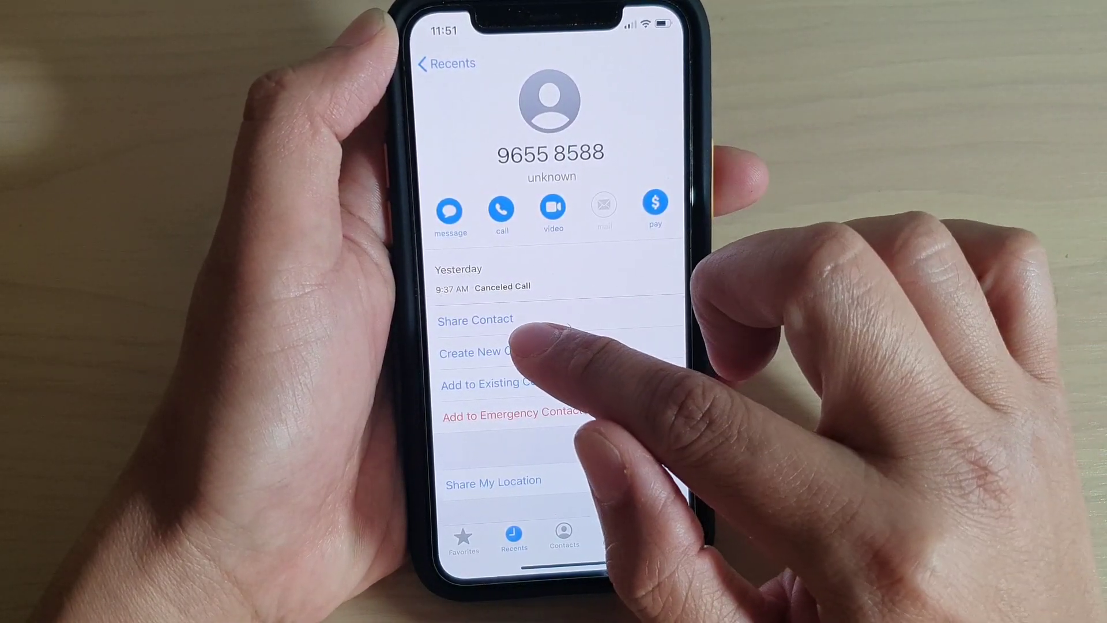
{"action": "left_click", "coordinate": [519, 350]}
{"action": "type", "text": "Davi"}
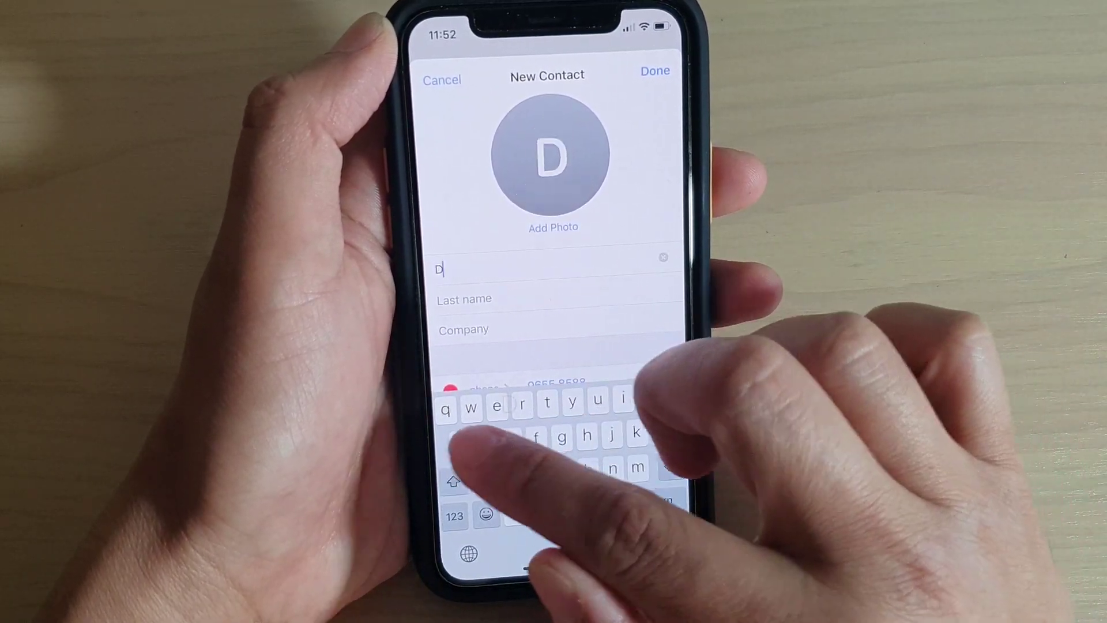
{"action": "type", "text": "d"}
{"action": "scroll", "coordinate": [605, 259], "scroll_direction": "down", "scroll_amount": 3}
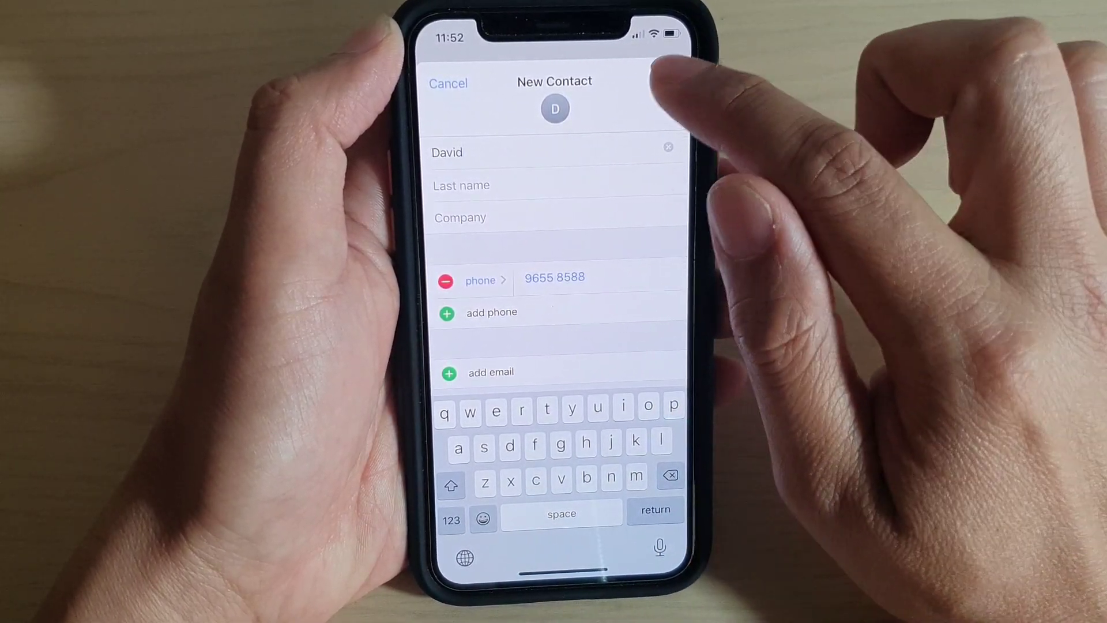
{"action": "left_click", "coordinate": [662, 78]}
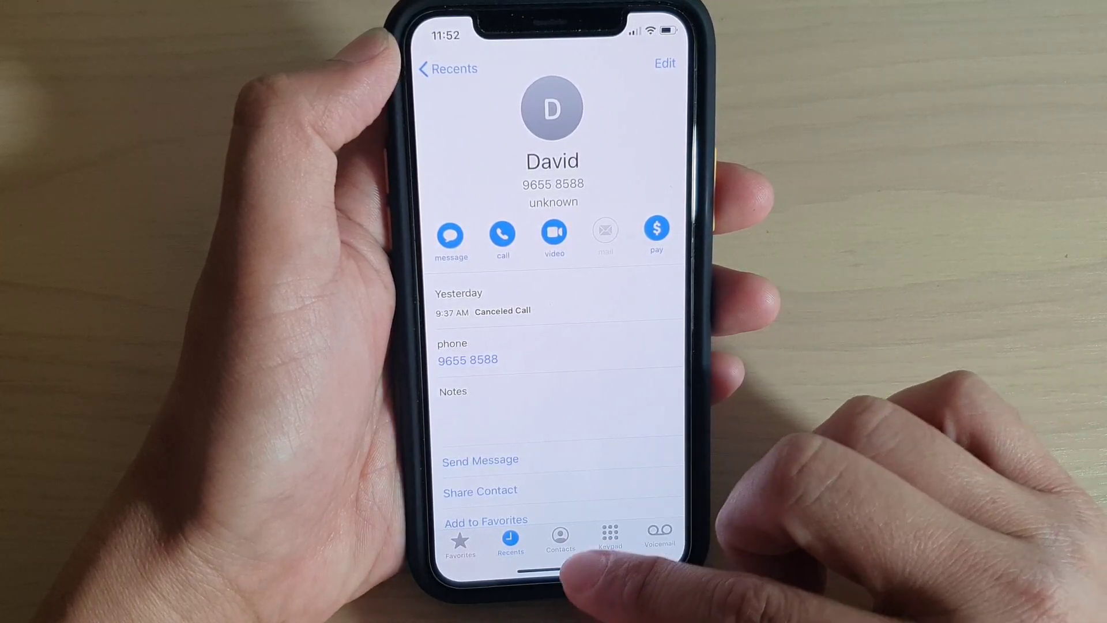
{"action": "left_click_drag", "start_coordinate": [562, 567], "coordinate": [562, 415]}
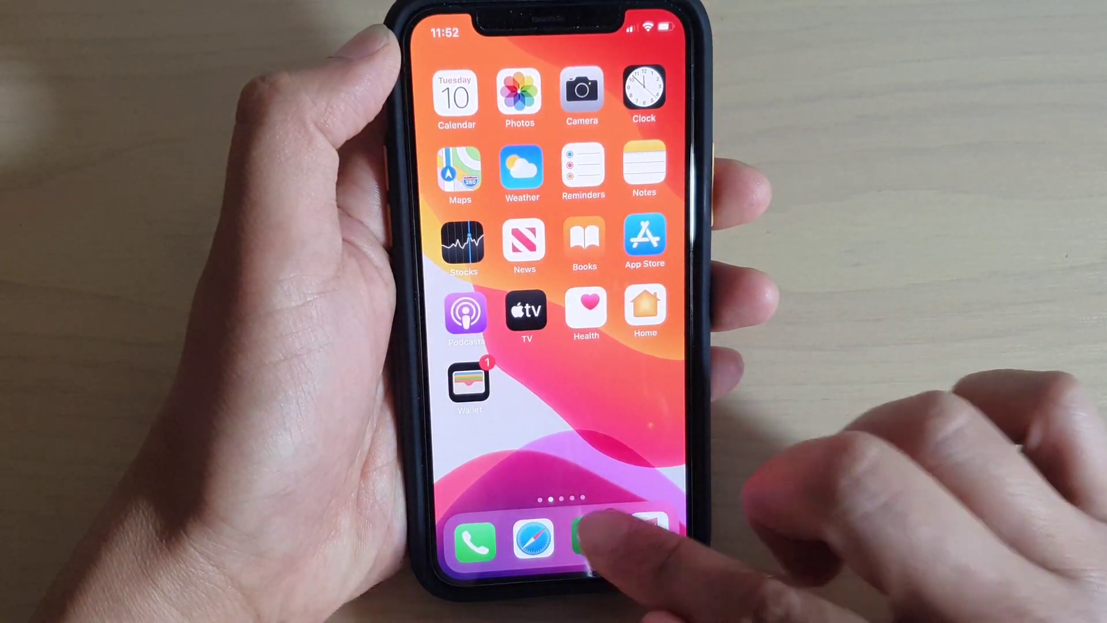
{"action": "left_click", "coordinate": [593, 531]}
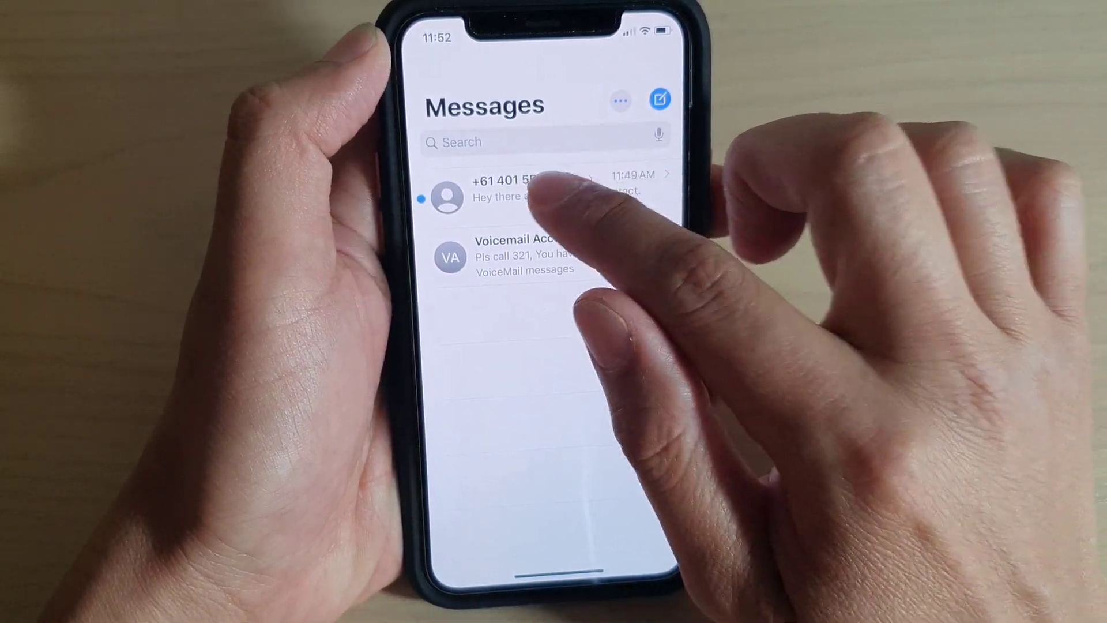
{"action": "left_click", "coordinate": [553, 191]}
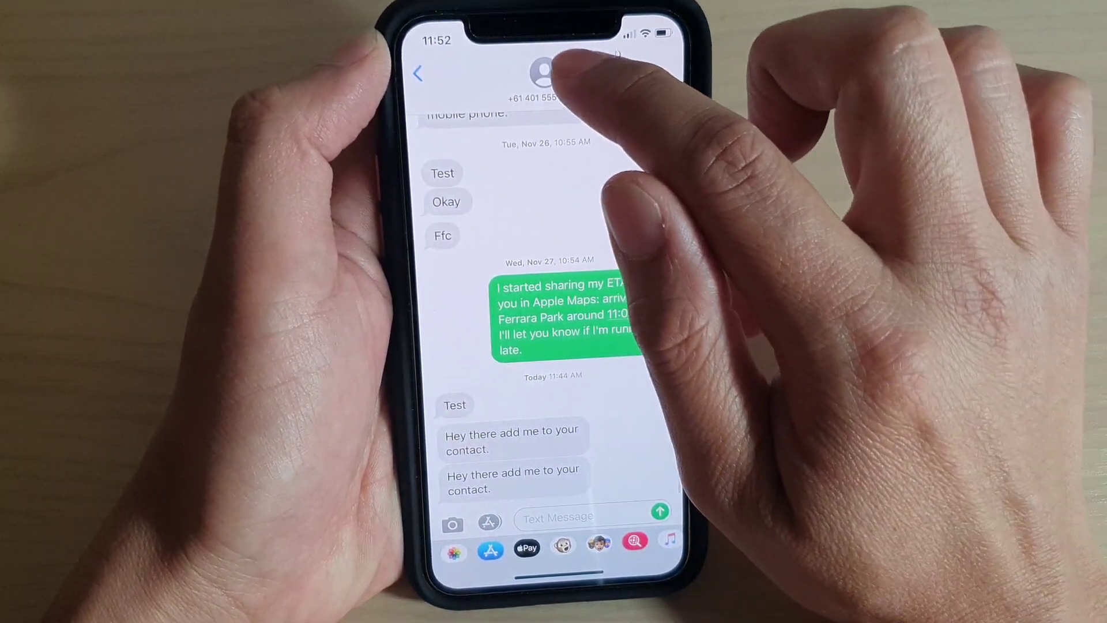
{"action": "left_click", "coordinate": [541, 83]}
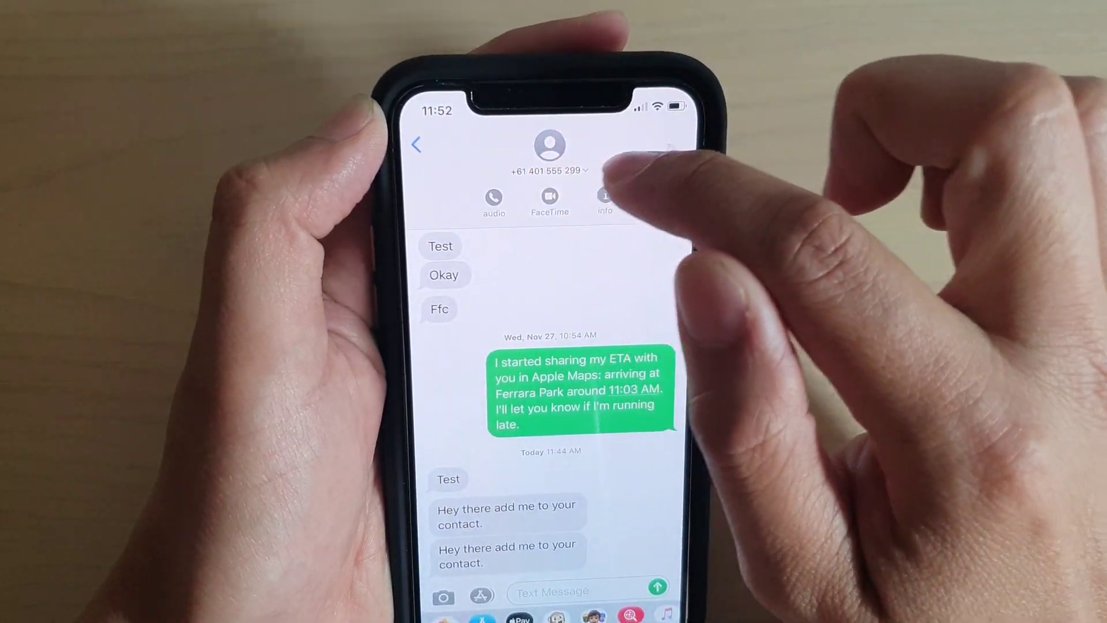
{"action": "left_click", "coordinate": [606, 198]}
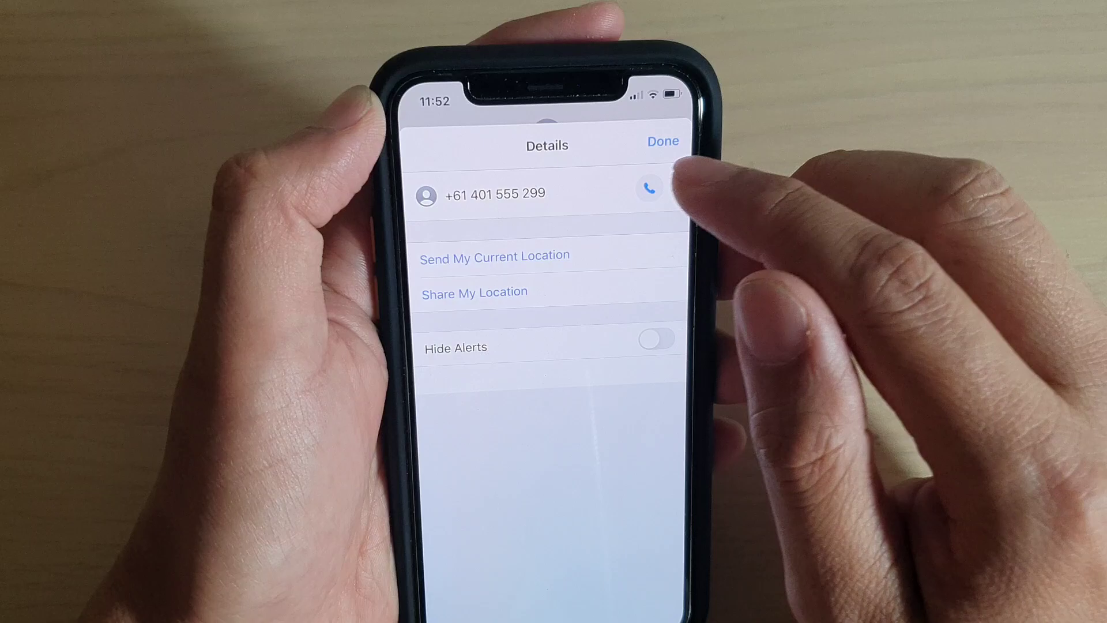
{"action": "left_click", "coordinate": [562, 195]}
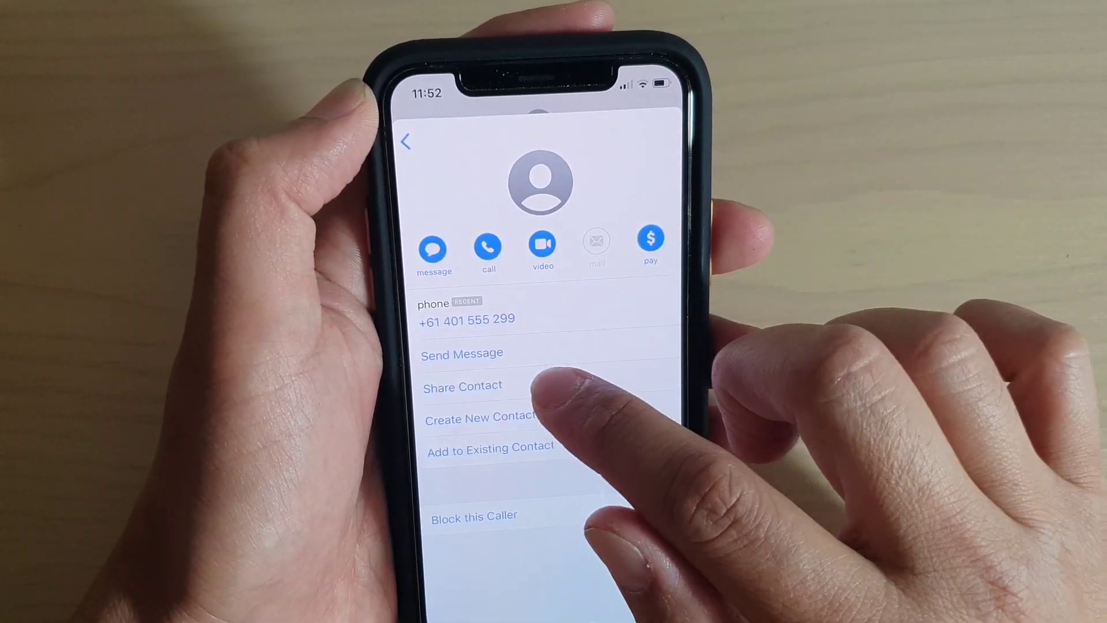
{"action": "left_click", "coordinate": [528, 414]}
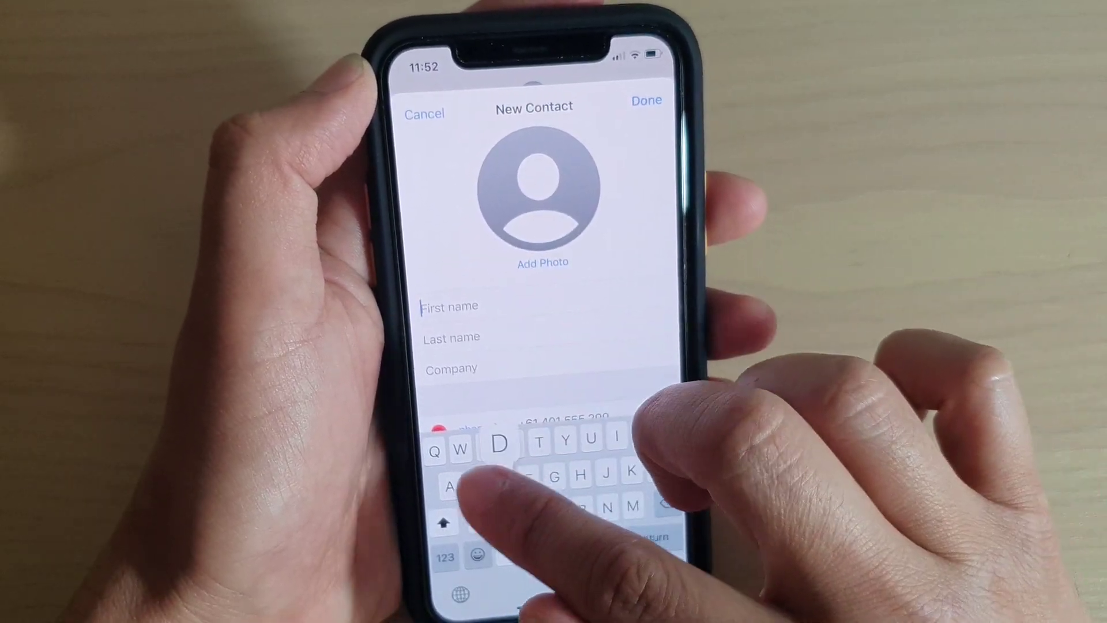
{"action": "type", "text": "David"}
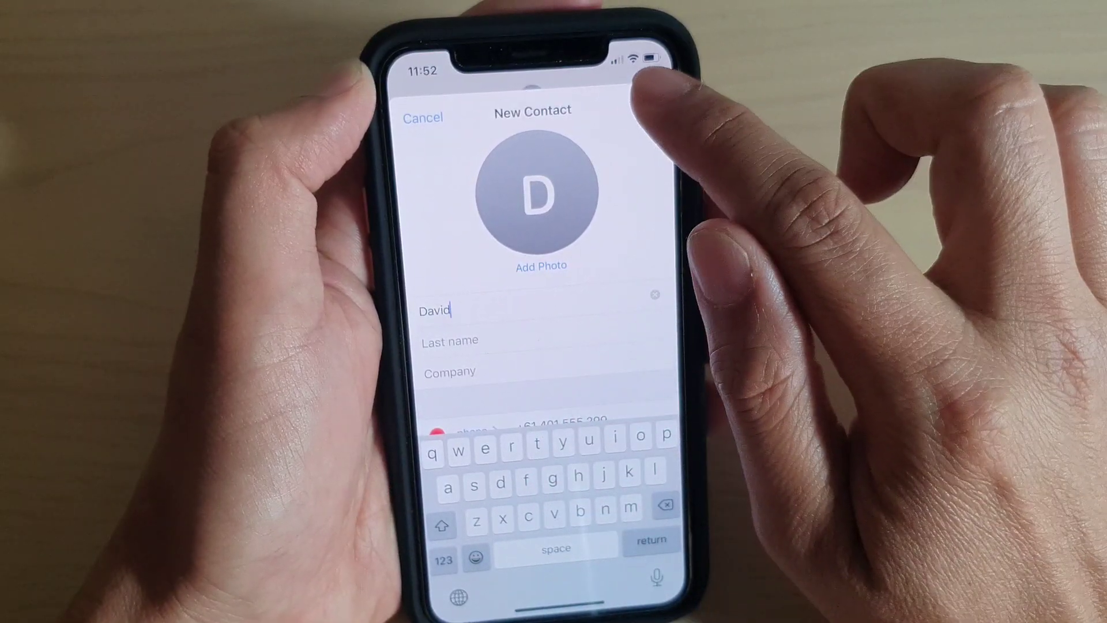
{"action": "left_click", "coordinate": [648, 110]}
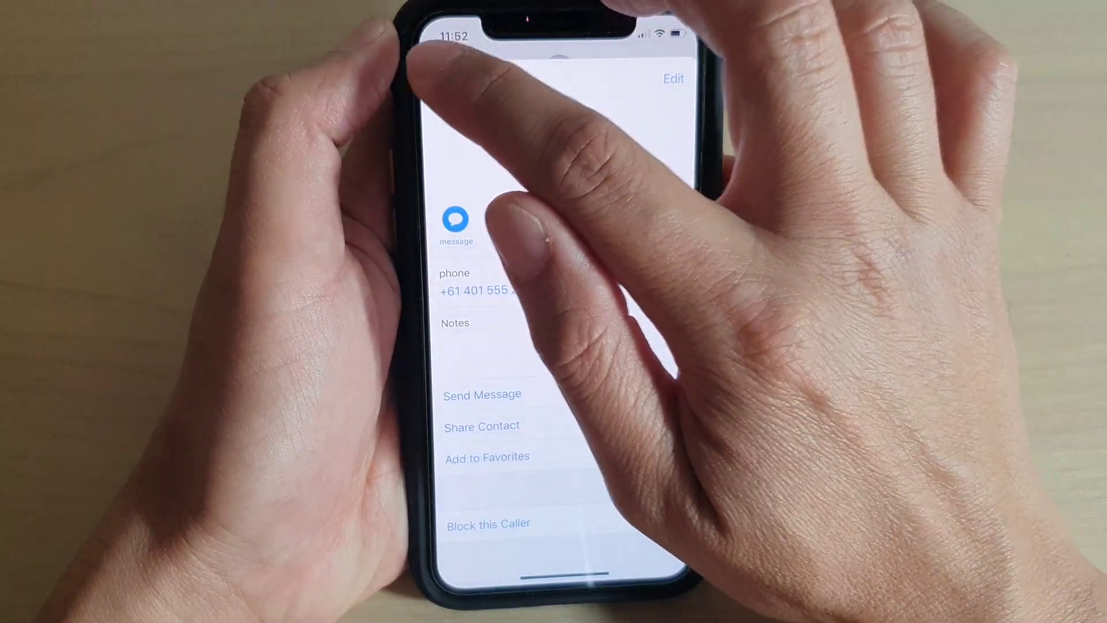
{"action": "left_click", "coordinate": [432, 85]}
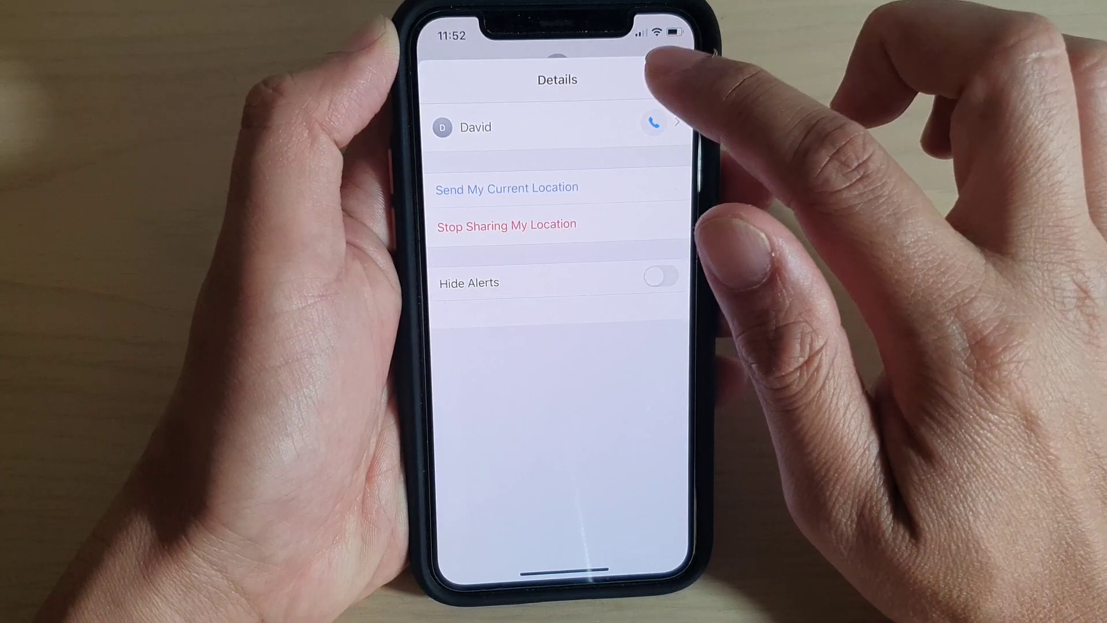
{"action": "left_click", "coordinate": [664, 79]}
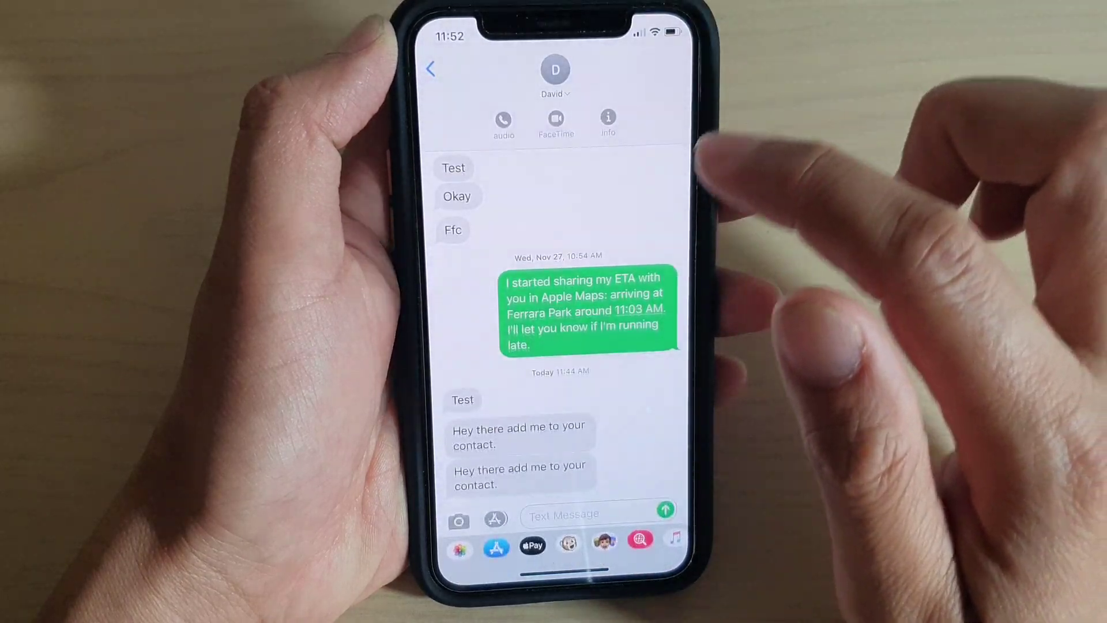